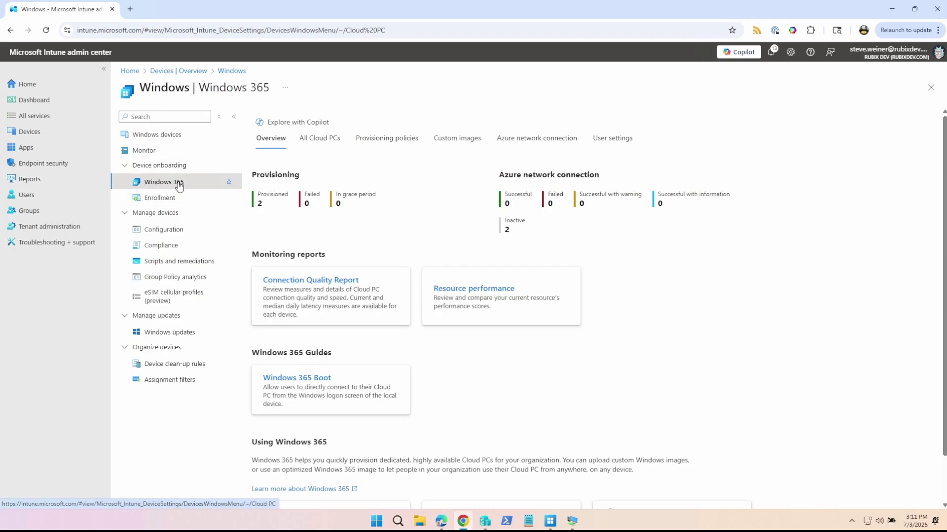
# Step: Open the FRONTLINE-SHARED policy from the Provisioning policies list to view its configuration
pyautogui.click(377, 138)
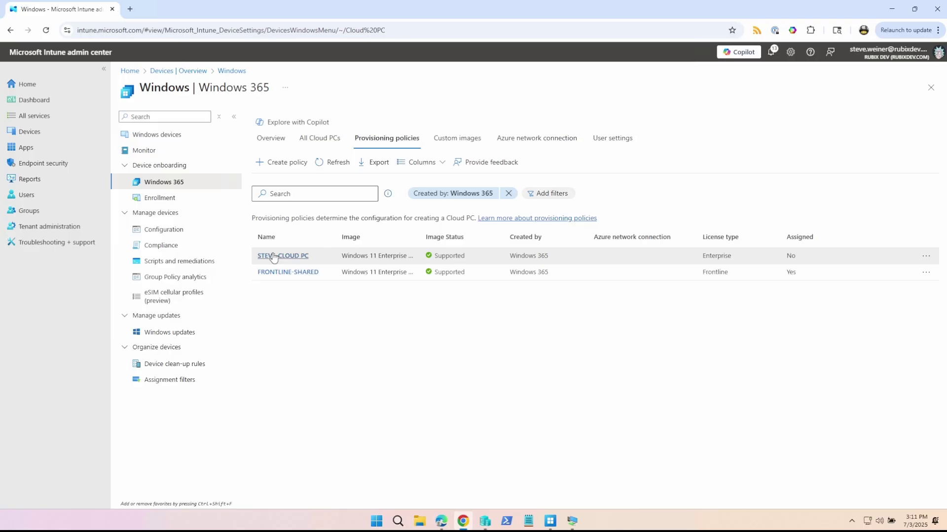
pyautogui.click(282, 273)
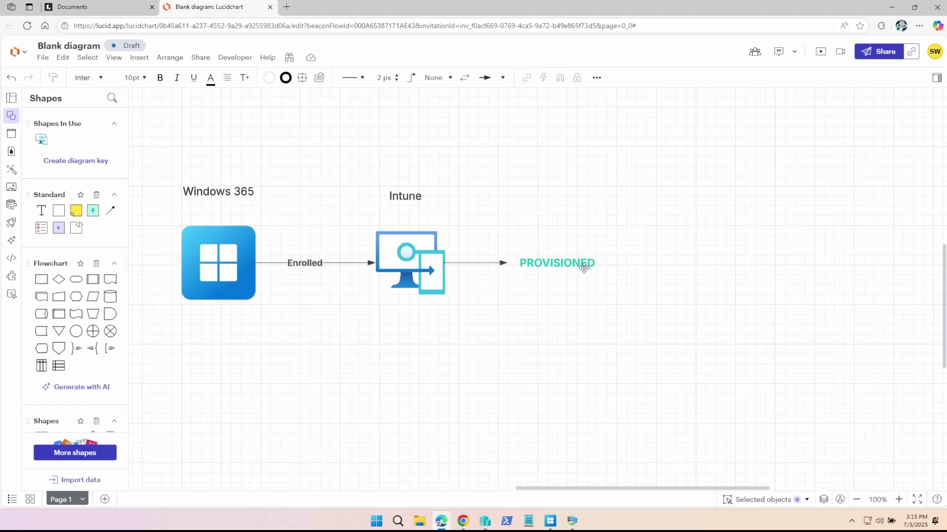
# Step: Switch from the Lucidchart diagram to Intune's All Cloud PCs list
pyautogui.hotkey('alt', 'Tab')
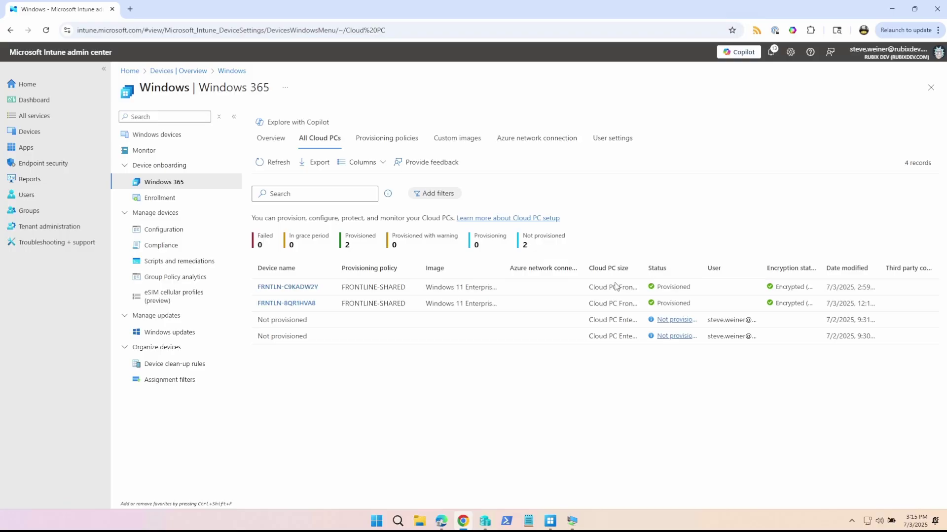
# Step: Switch back to the Lucidchart Windows 365 → Intune → PROVISIONED flow diagram
pyautogui.hotkey('alt', 'Tab')
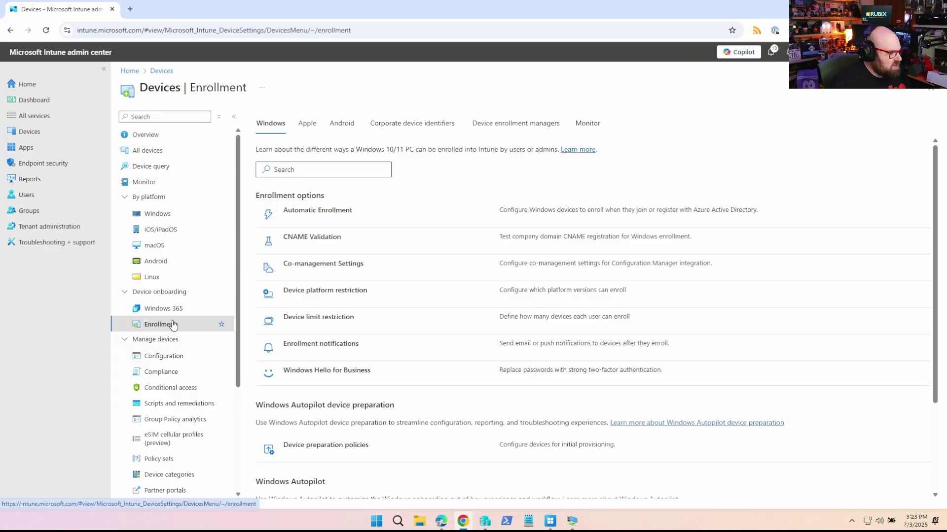
# Step: Open the Device preparation policies list and its Create menu
pyautogui.scroll(-1, 437, 295)
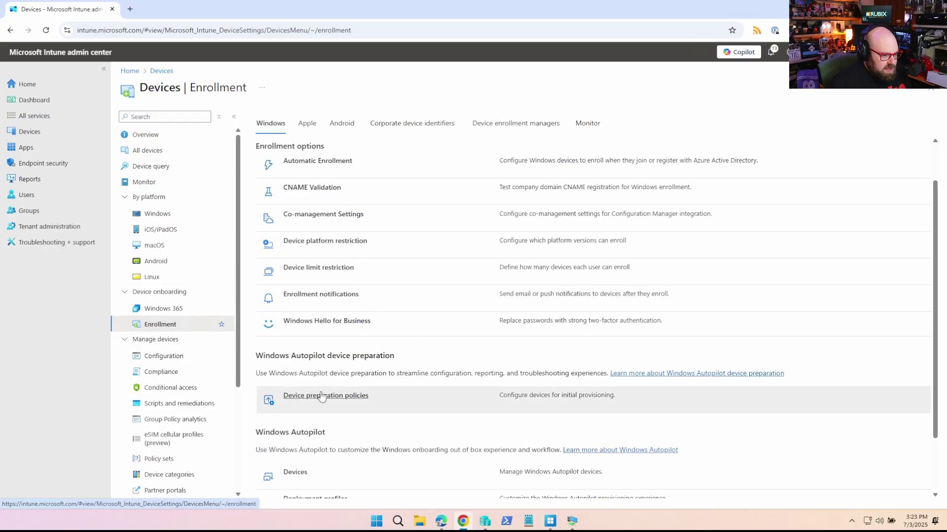
pyautogui.scroll(-1, 274, 320)
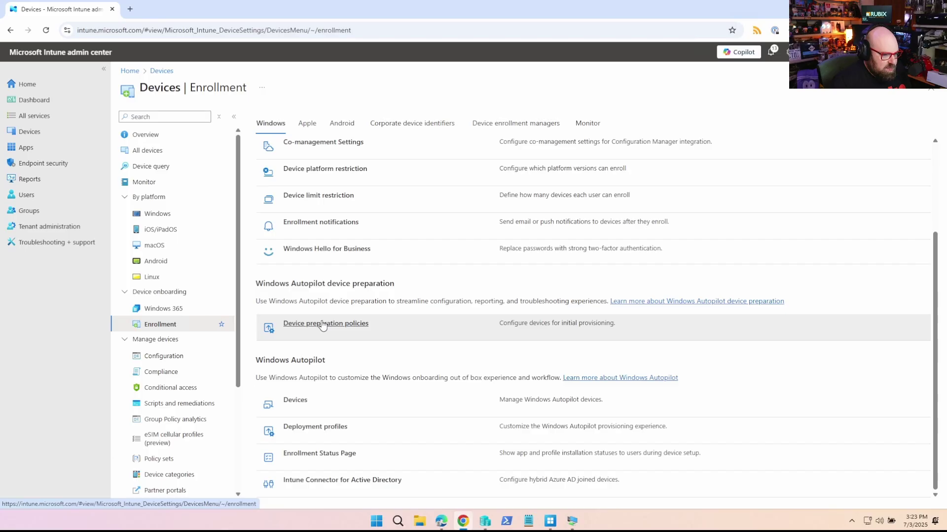
pyautogui.click(323, 326)
pyautogui.click(158, 125)
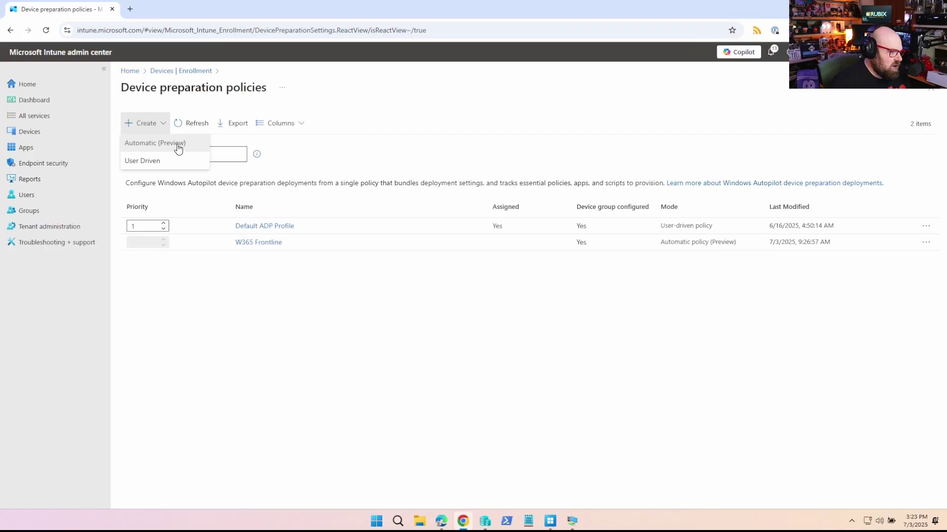
# Step: Create an Automatic (Preview) profile named 'W365 Frontline Shared' and advance to Device group
pyautogui.click(178, 149)
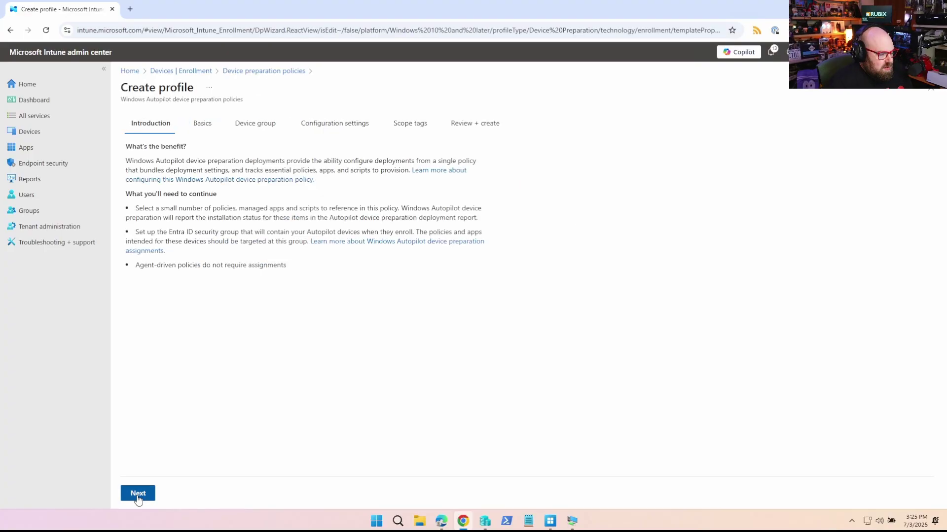
pyautogui.click(137, 493)
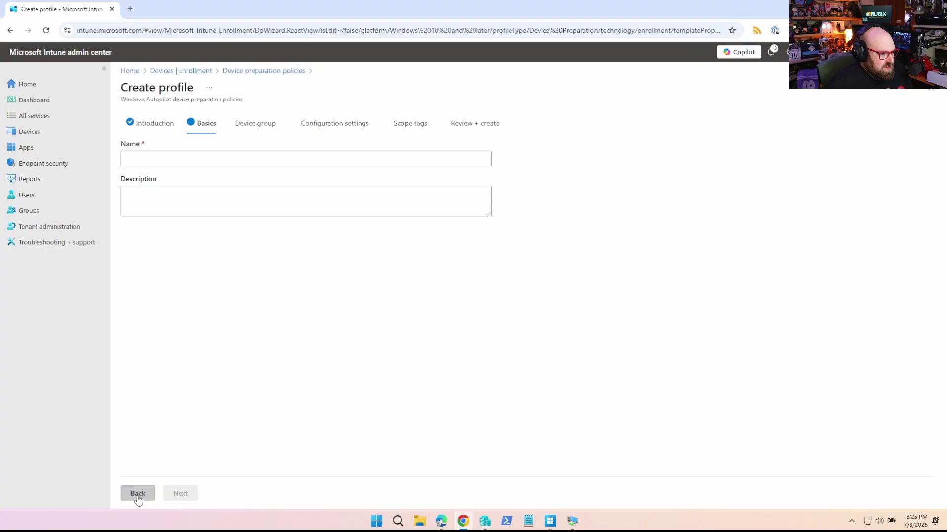
pyautogui.click(187, 161)
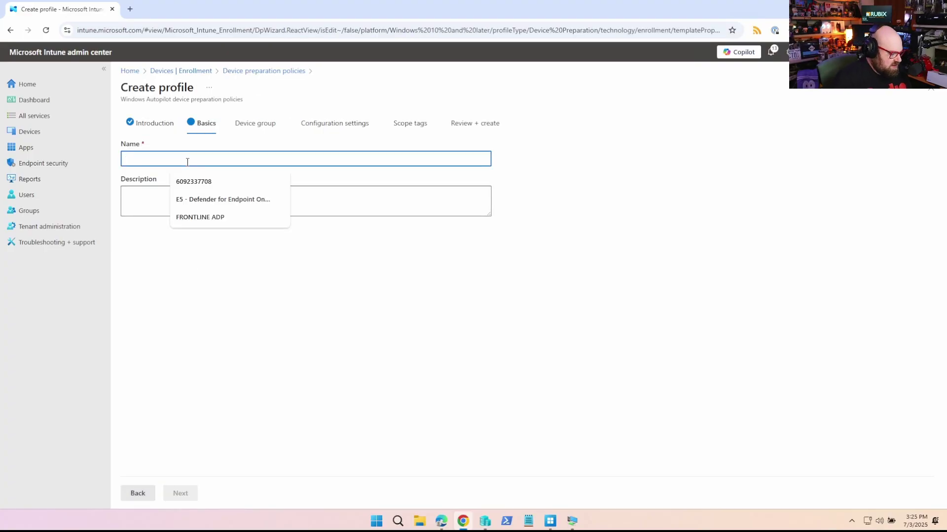
pyautogui.write('W365 Frontline Shared')
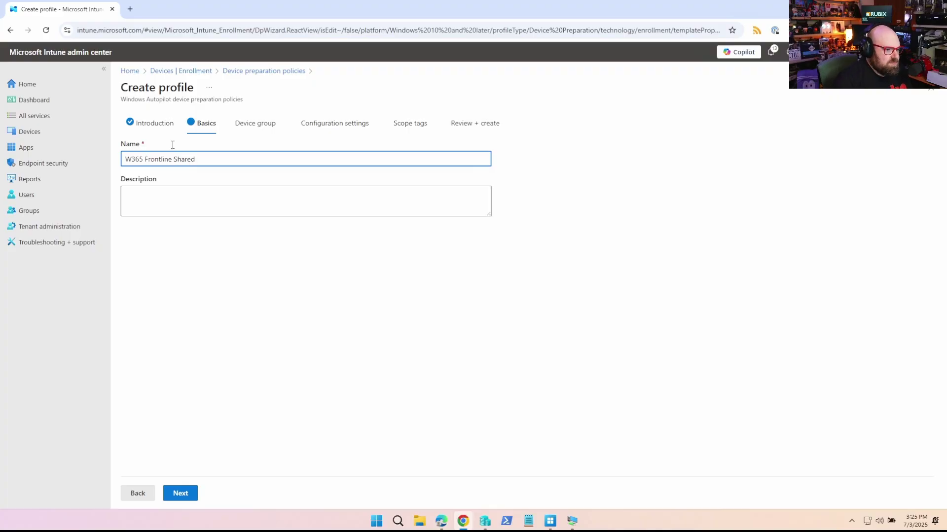
pyautogui.click(180, 494)
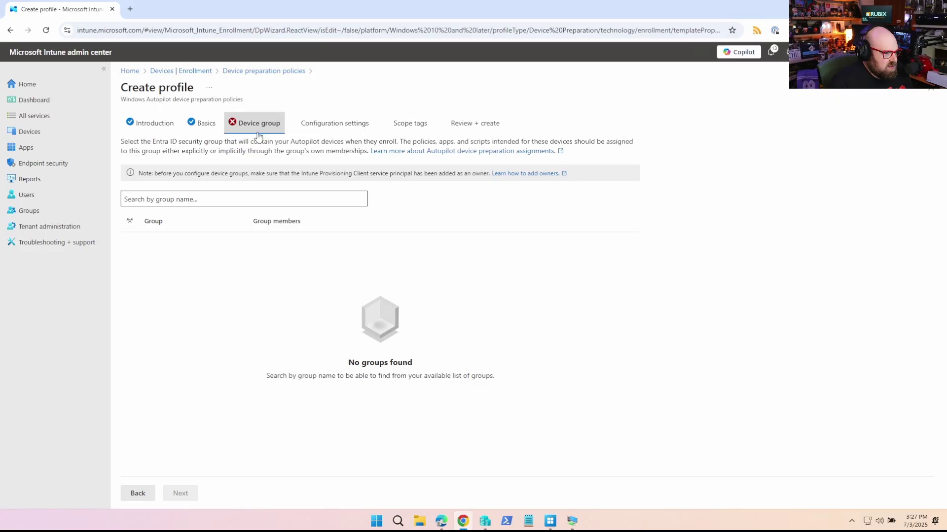
# Step: In a new Groups tab, start a group named 'Frontline Shared W365 PCs' and open its owner picker
pyautogui.click(130, 10)
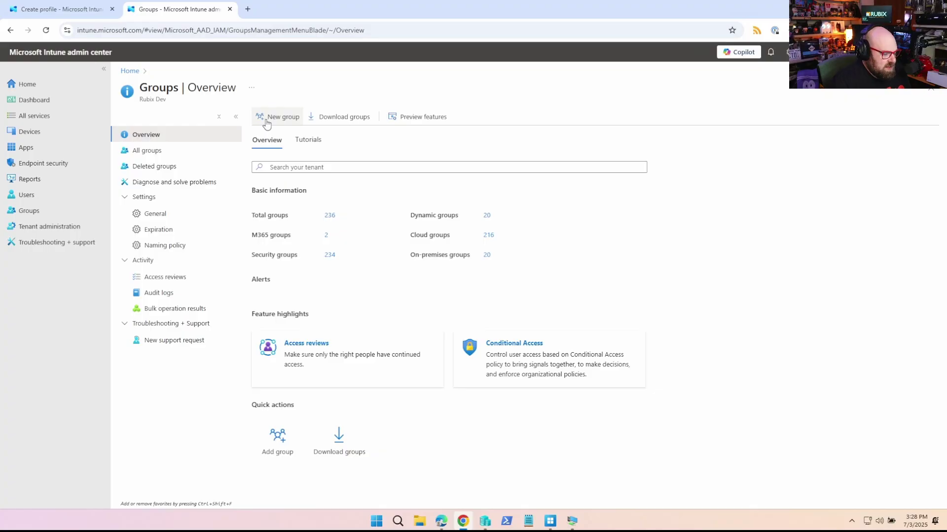
pyautogui.click(283, 118)
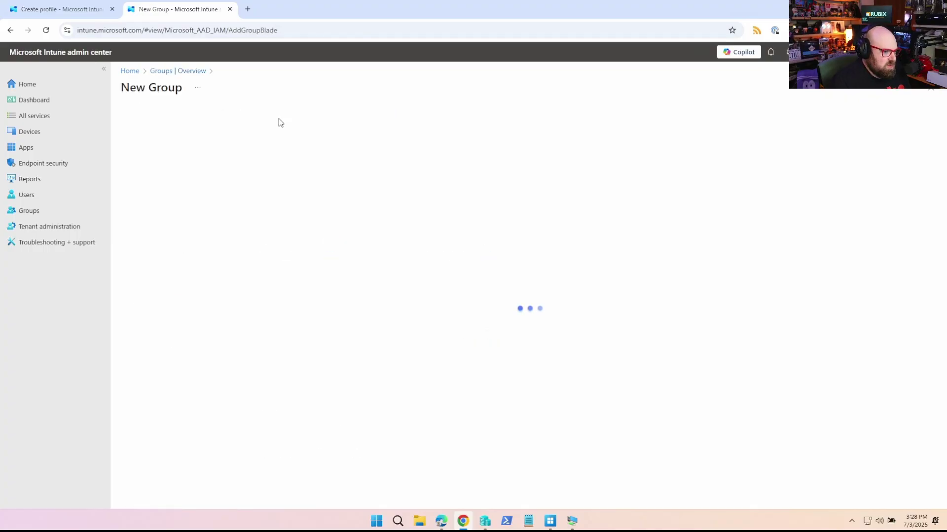
pyautogui.click(175, 184)
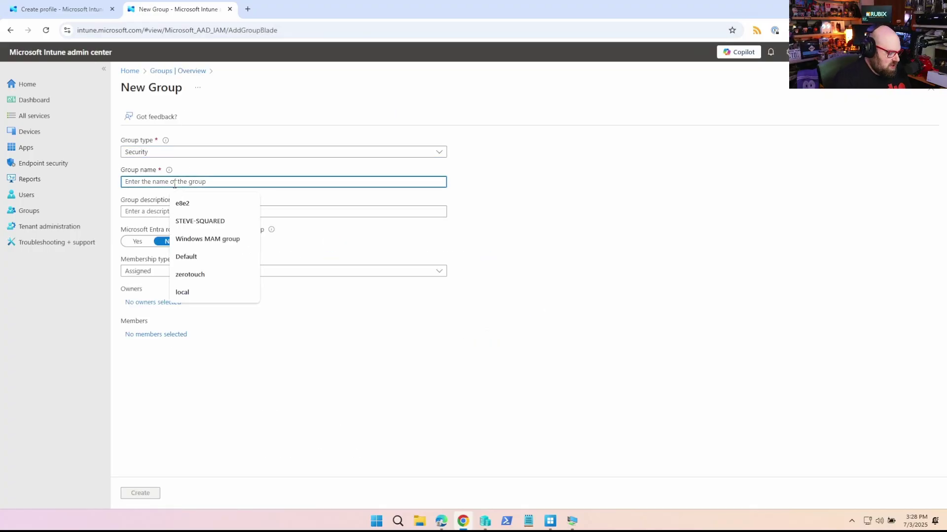
pyautogui.write('W365')
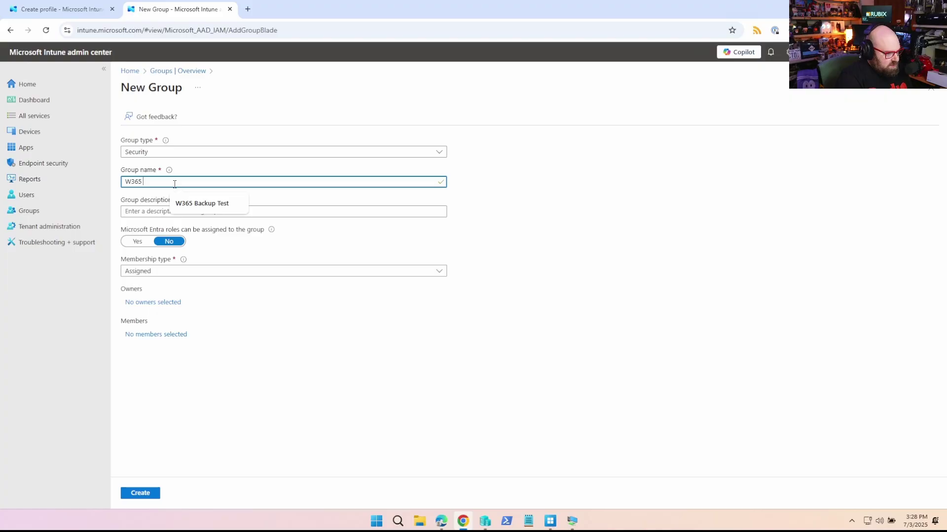
pyautogui.hotkey('ctrl', 'a')
pyautogui.write('Fr')
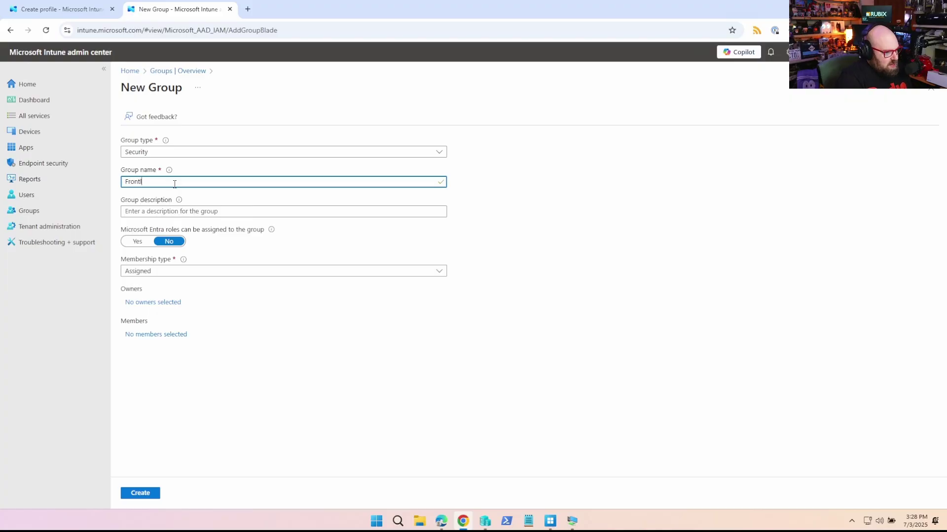
pyautogui.write('ontline Shared W365 PCs')
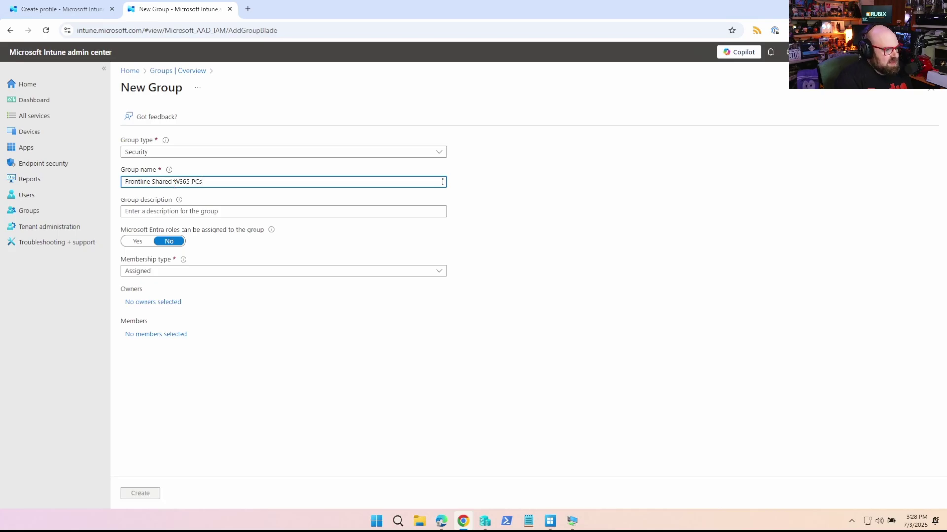
pyautogui.click(340, 356)
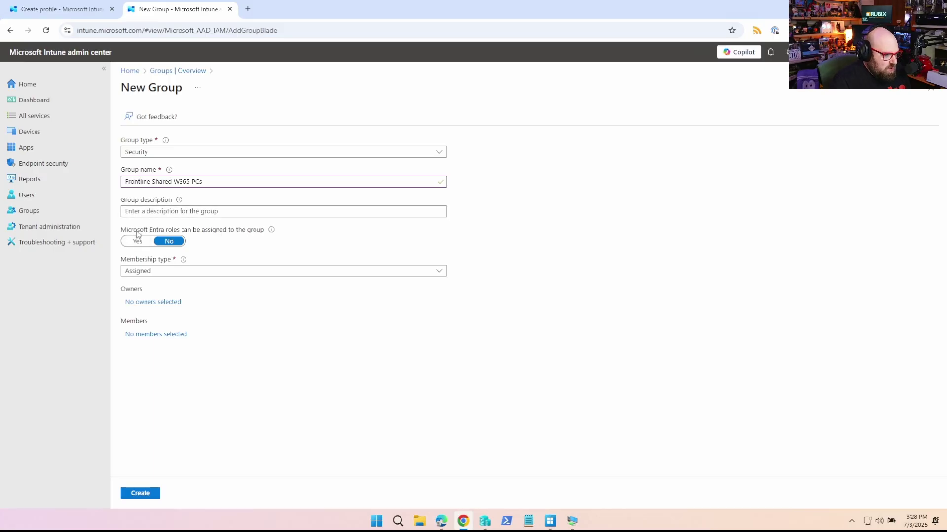
pyautogui.click(152, 302)
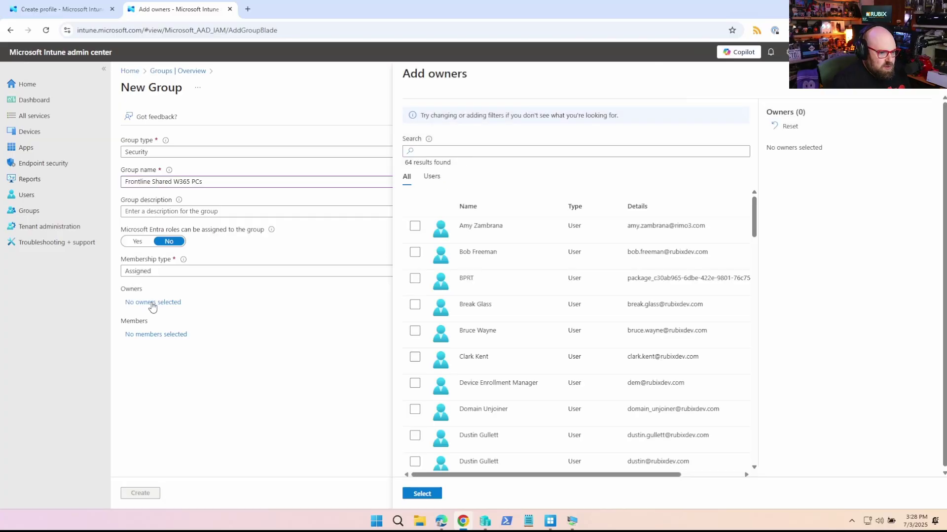
# Step: Add Intune Autopilot ConfidentialClient, found by app ID, as owner and create the group
pyautogui.write('intune a')
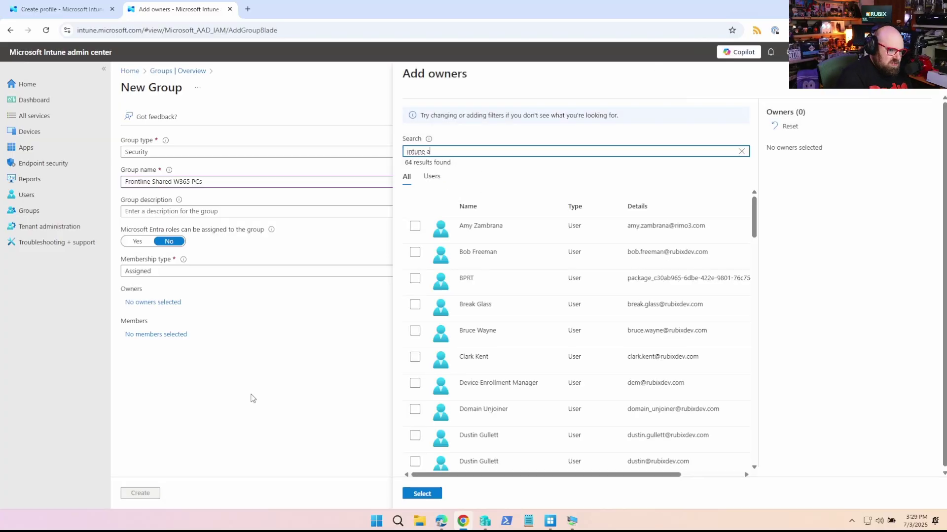
pyautogui.write('utopilot')
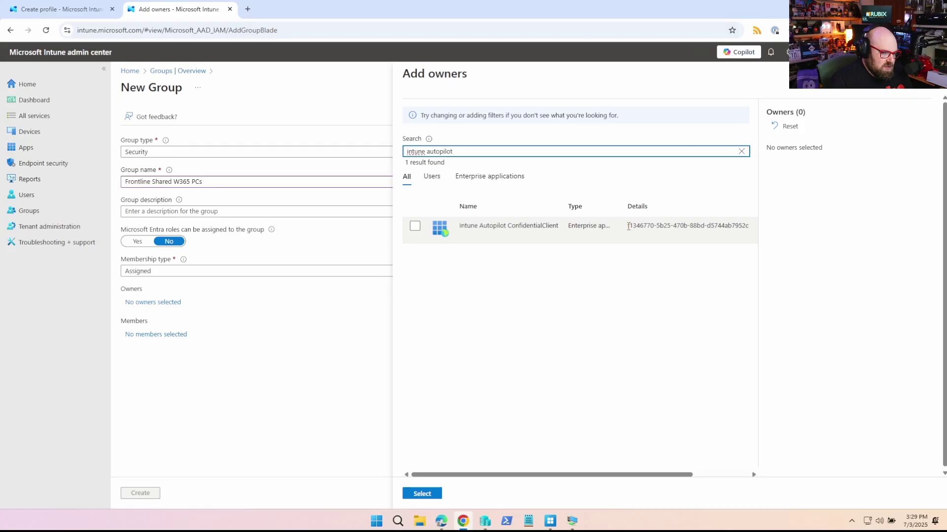
pyautogui.tripleClick(471, 154)
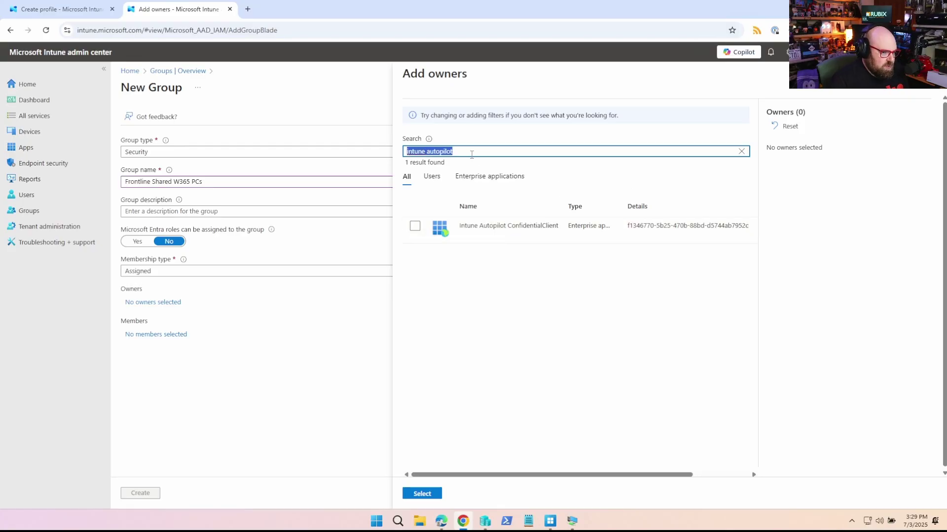
pyautogui.write('f1346770-5b25-470b-88bd-d5744ab7952c.')
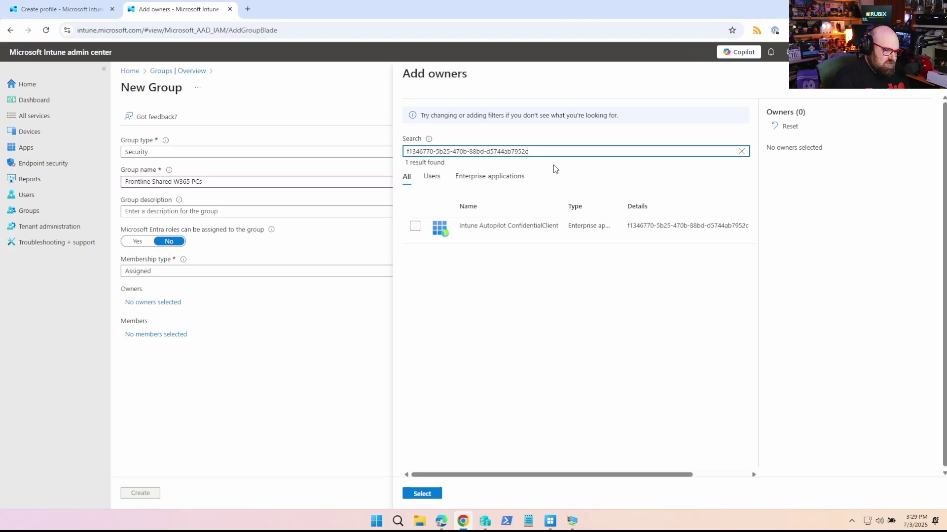
pyautogui.click(415, 226)
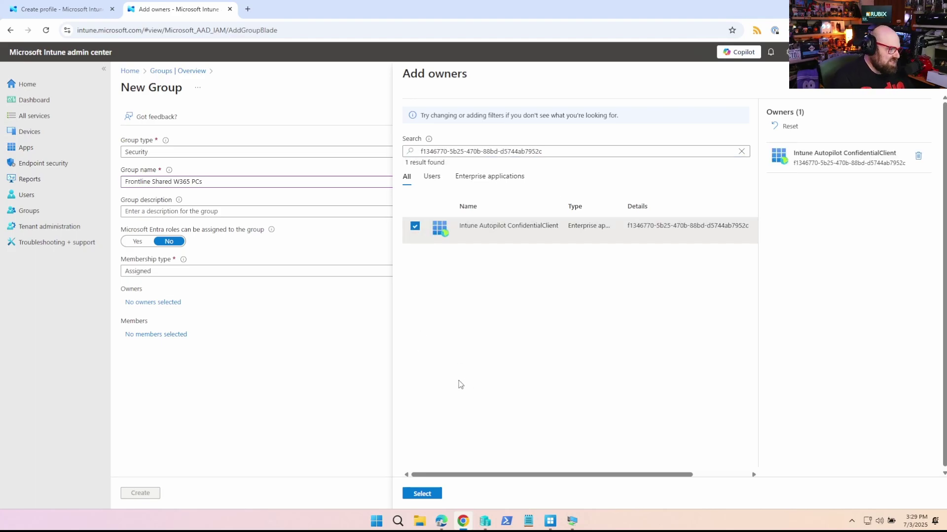
pyautogui.click(430, 493)
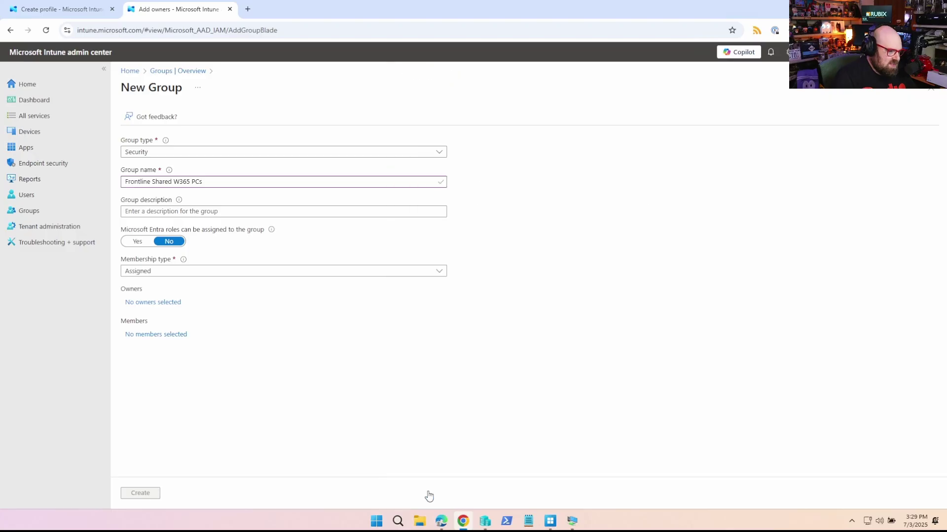
pyautogui.click(145, 493)
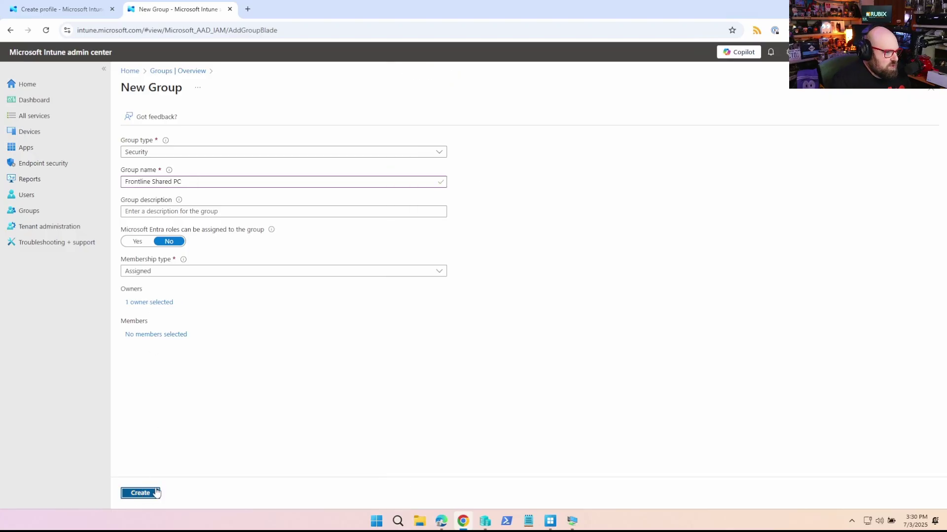
pyautogui.click(316, 201)
# Step: Pick FRONTLINE SHARED PCs as the profile's device group and continue to Configuration settings
pyautogui.write('frontline')
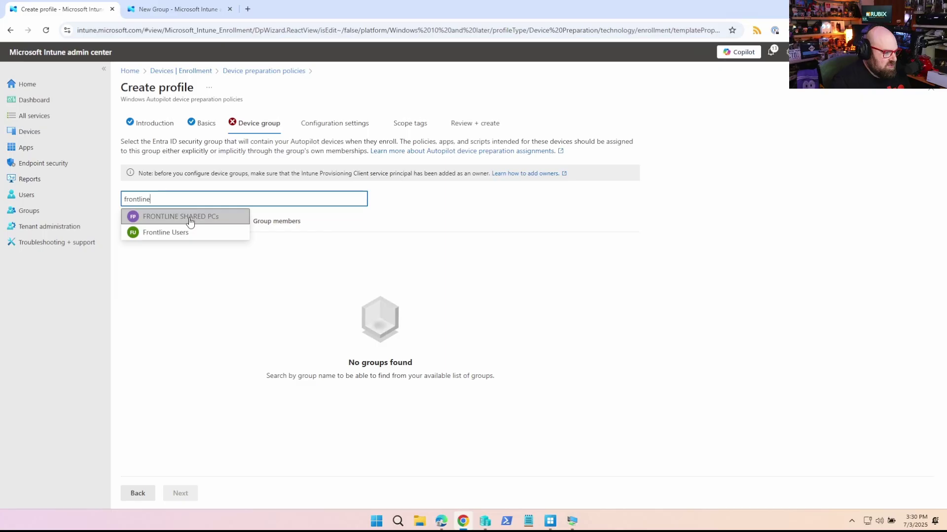
pyautogui.click(188, 217)
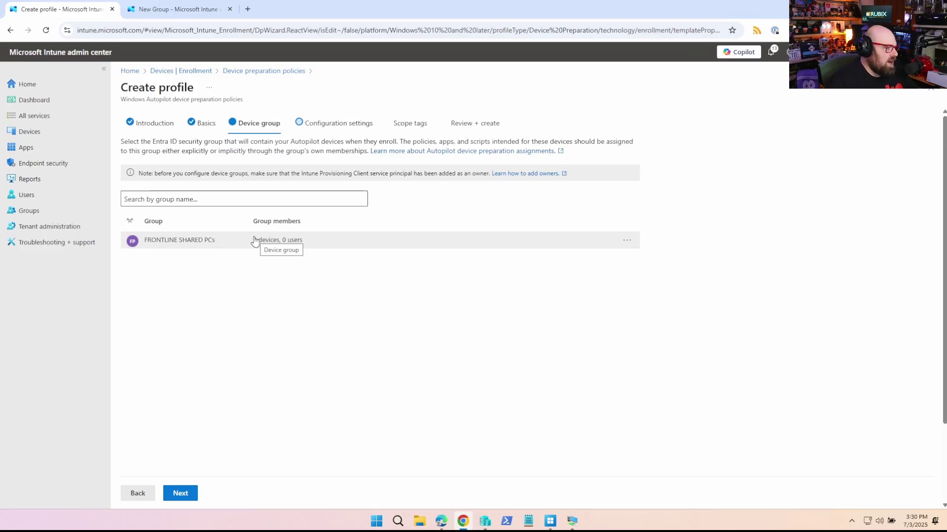
pyautogui.click(180, 496)
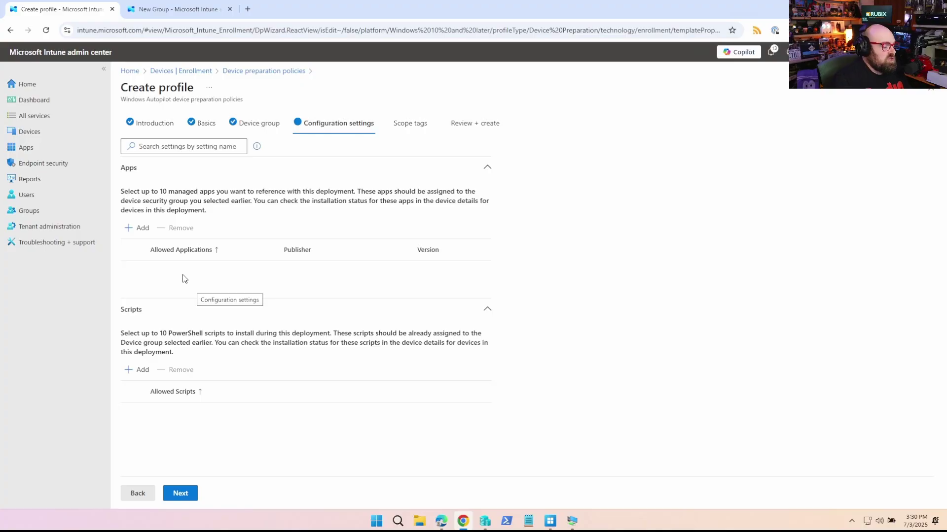
# Step: Add Google Chrome and Microsoft.CompanyPortal as the profile's allowed apps
pyautogui.click(127, 230)
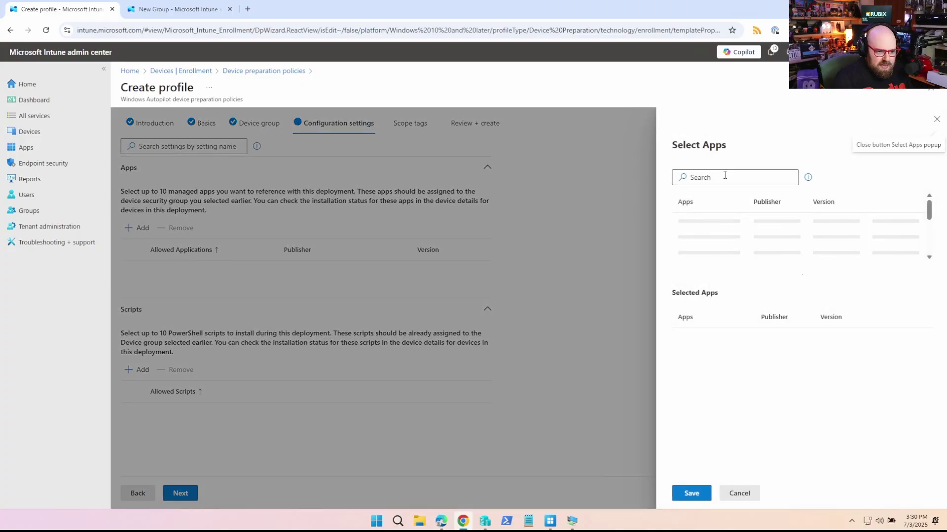
pyautogui.click(725, 175)
pyautogui.write('Google Chrome')
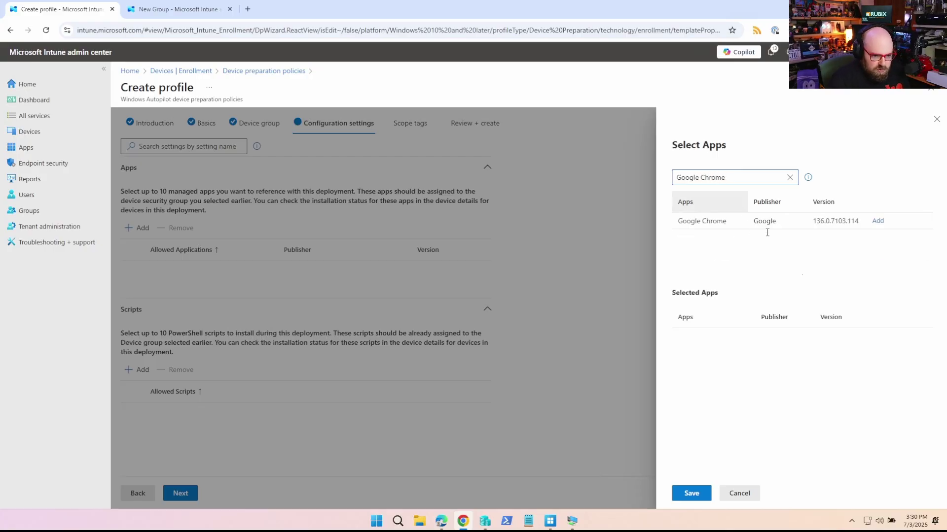
pyautogui.click(886, 221)
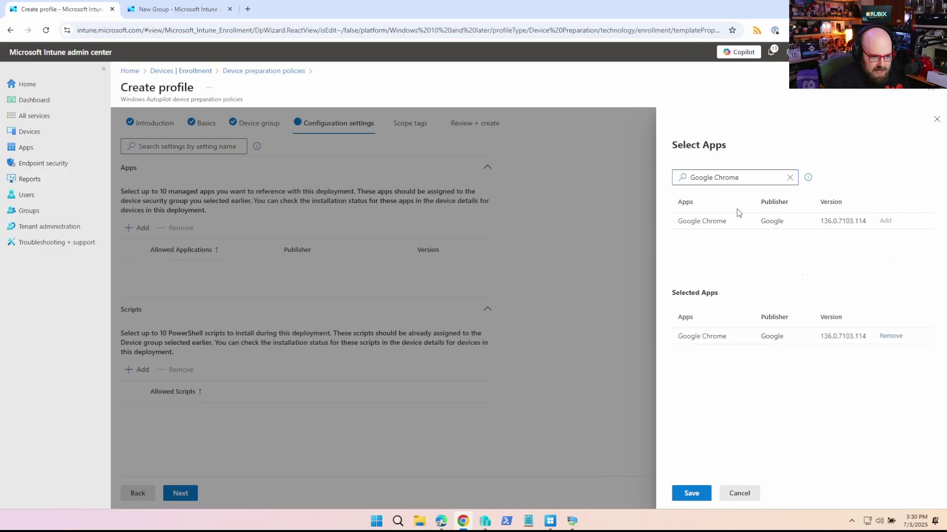
pyautogui.click(742, 178)
pyautogui.doubleClick(749, 178)
pyautogui.hotkey('ctrl', 'a')
pyautogui.press('BackSpace')
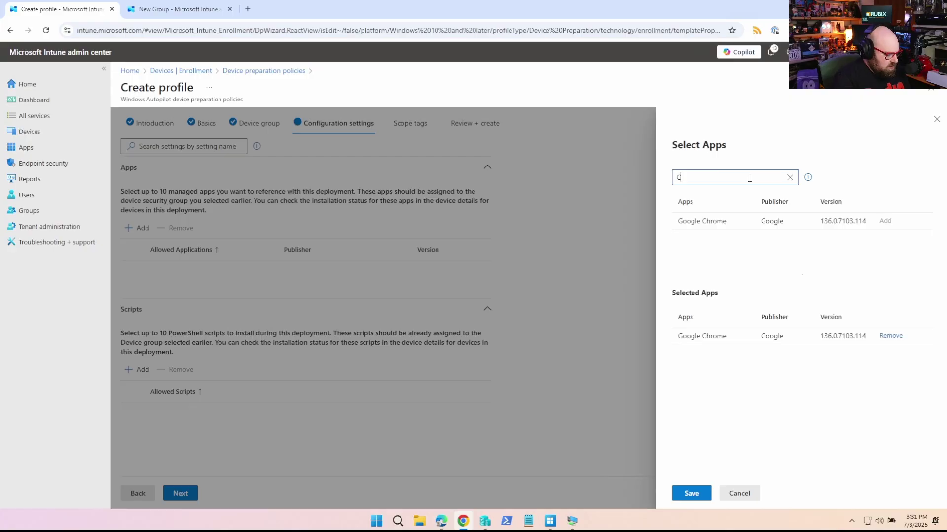
pyautogui.write('Company')
pyautogui.click(885, 221)
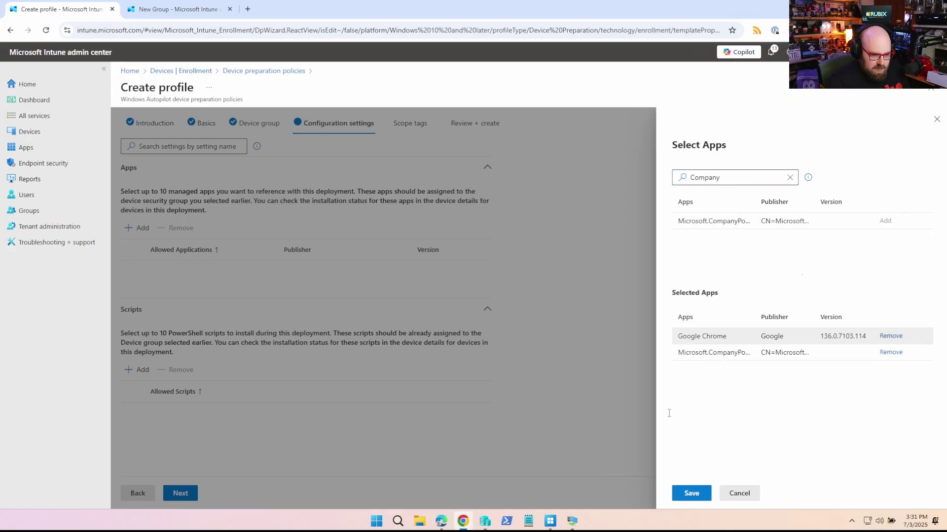
pyautogui.click(692, 493)
# Step: Skip scripts, keep the Default scope tag, and save the device preparation profile
pyautogui.click(139, 395)
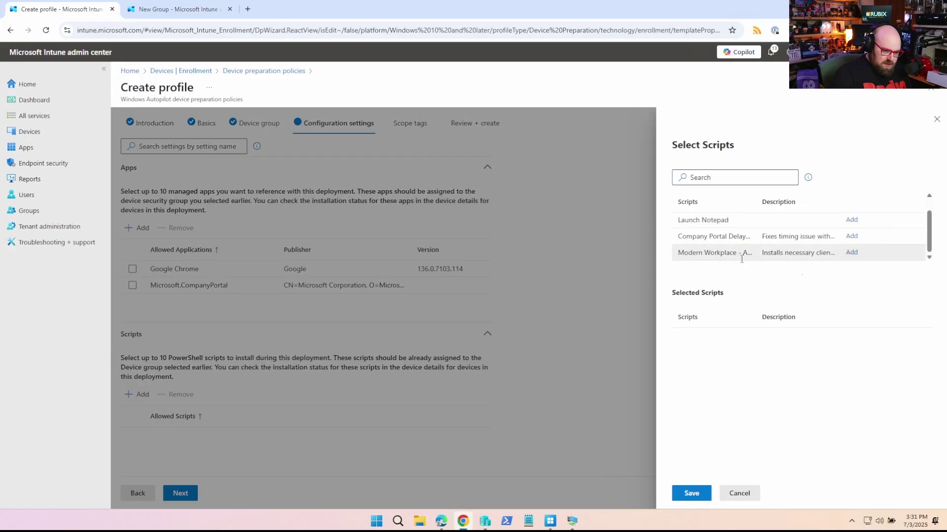
pyautogui.click(739, 493)
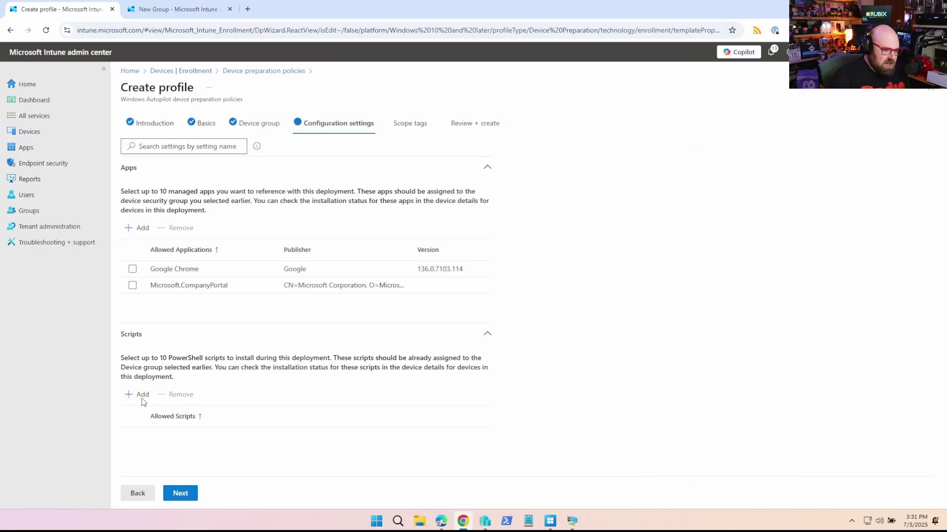
pyautogui.click(176, 494)
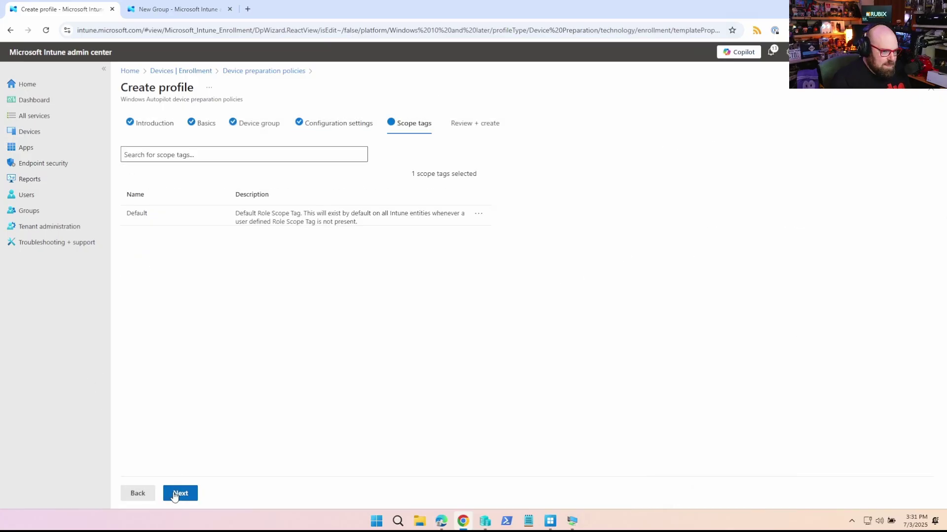
pyautogui.click(175, 494)
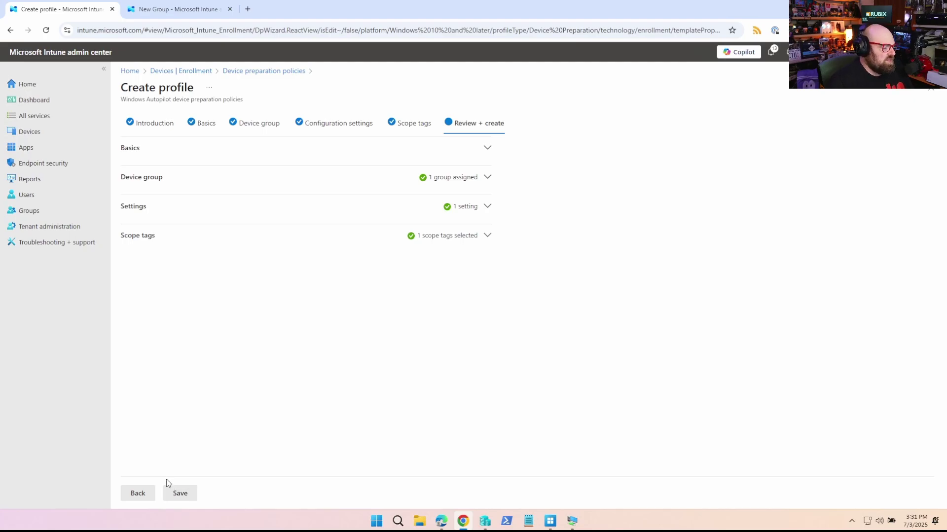
pyautogui.click(175, 497)
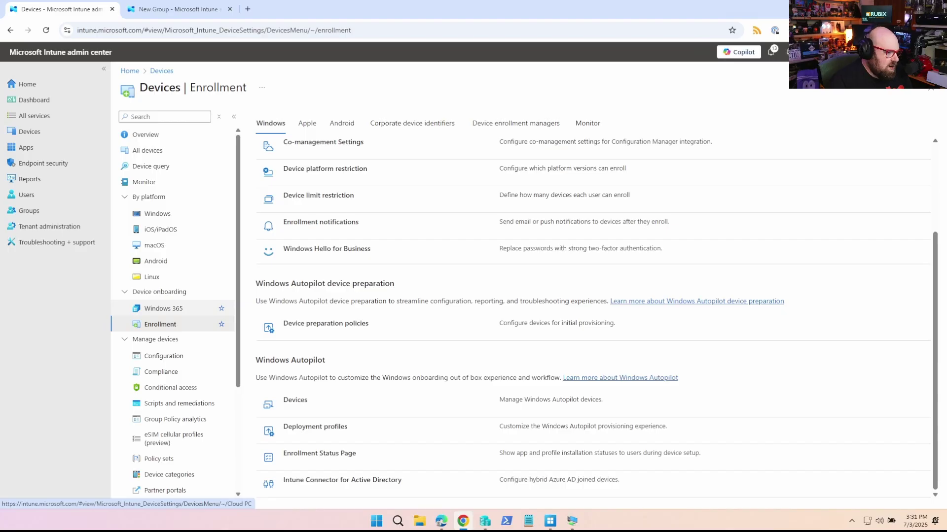
# Step: Start a new Windows 365 provisioning policy named FRONTLINE SHARED
pyautogui.click(164, 309)
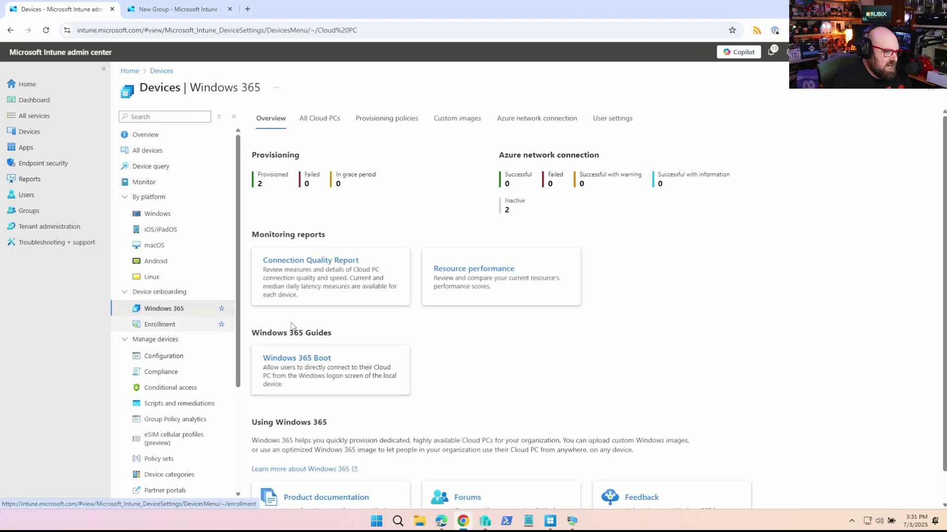
pyautogui.click(393, 121)
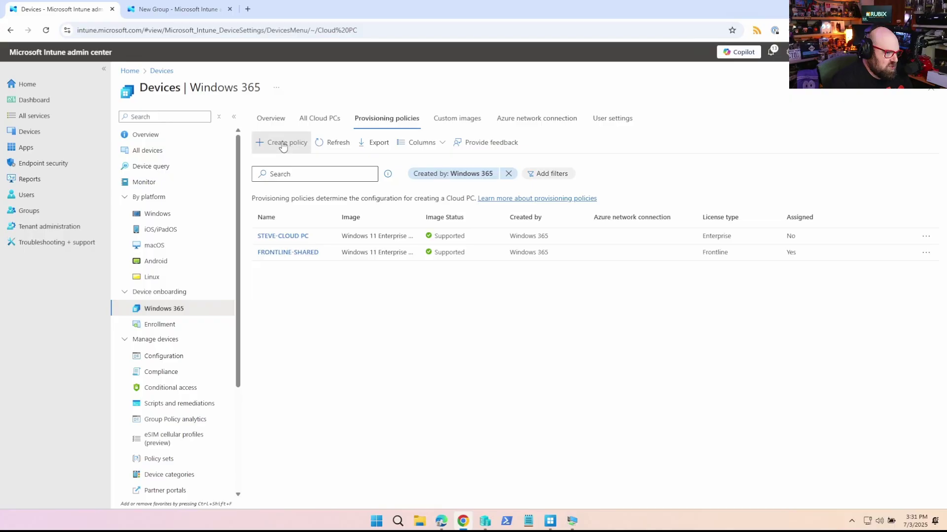
pyautogui.click(279, 143)
pyautogui.click(300, 171)
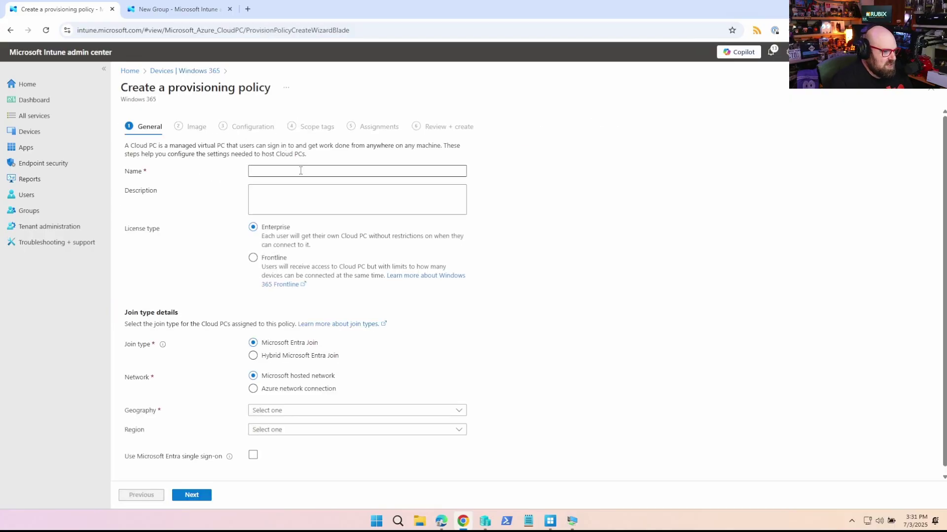
pyautogui.write('FRONTLINE SHARED')
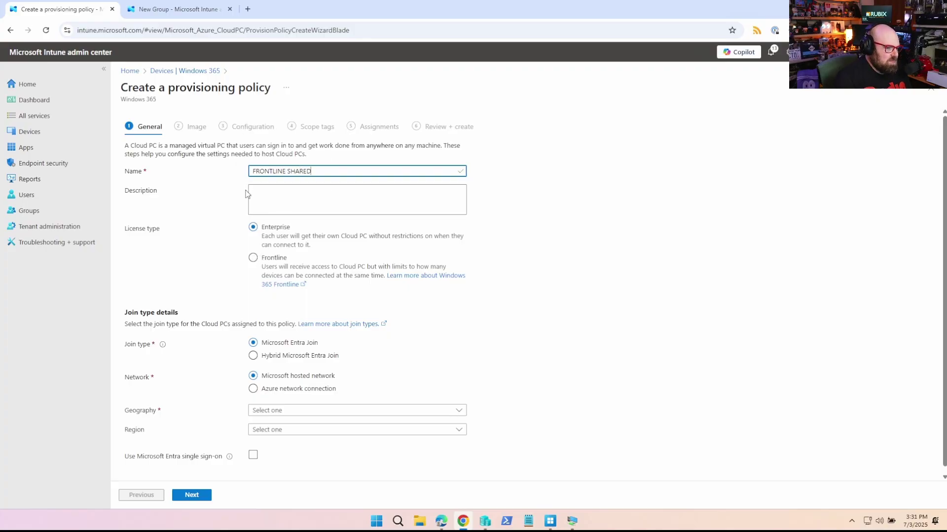
# Step: Set license type to Frontline Shared, geography US East, and enable Microsoft Entra single sign-on
pyautogui.click(269, 260)
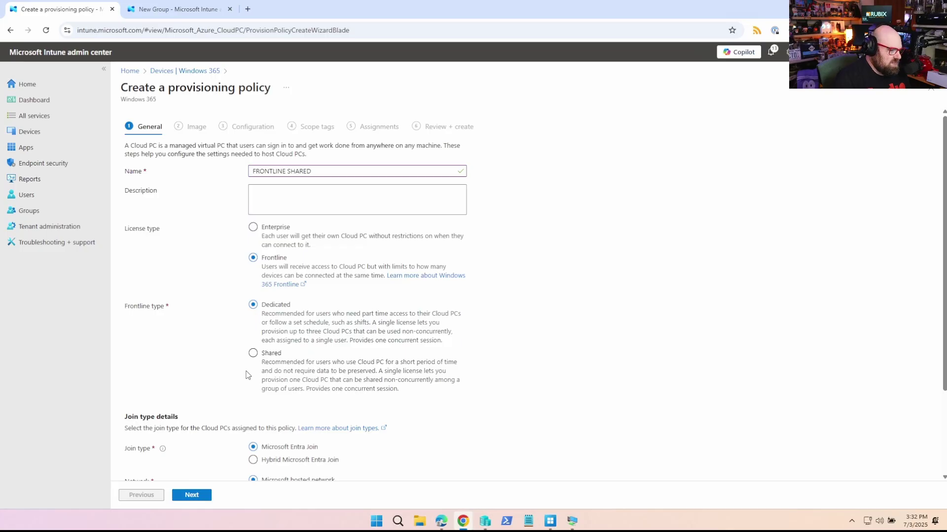
pyautogui.scroll(-2, 254, 313)
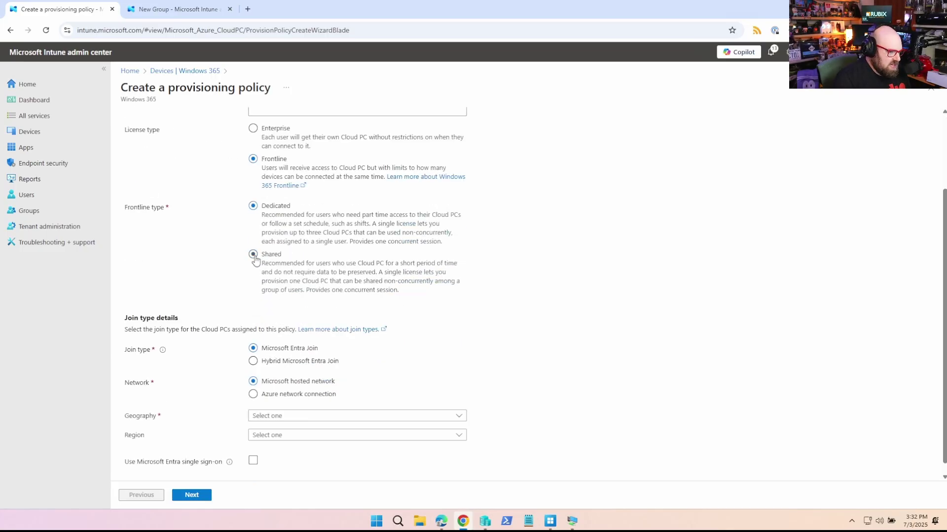
pyautogui.click(276, 256)
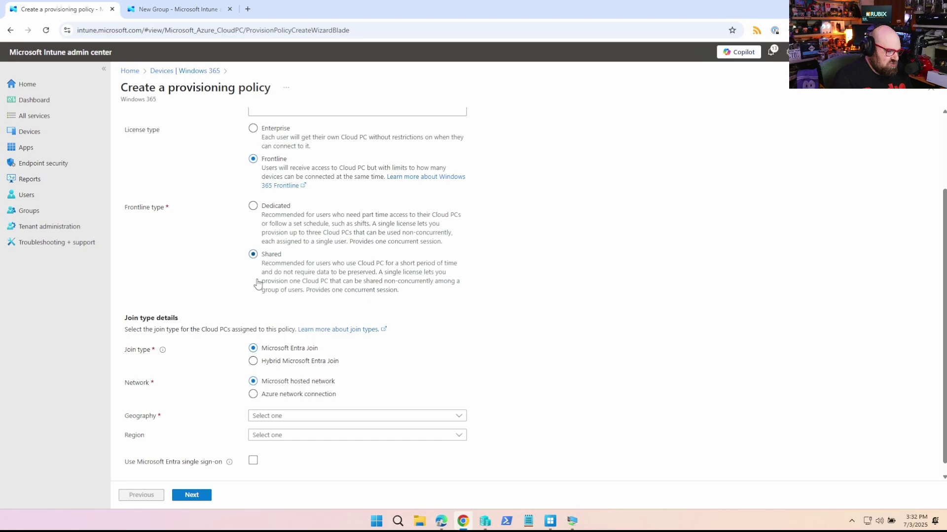
pyautogui.scroll(-1, 195, 284)
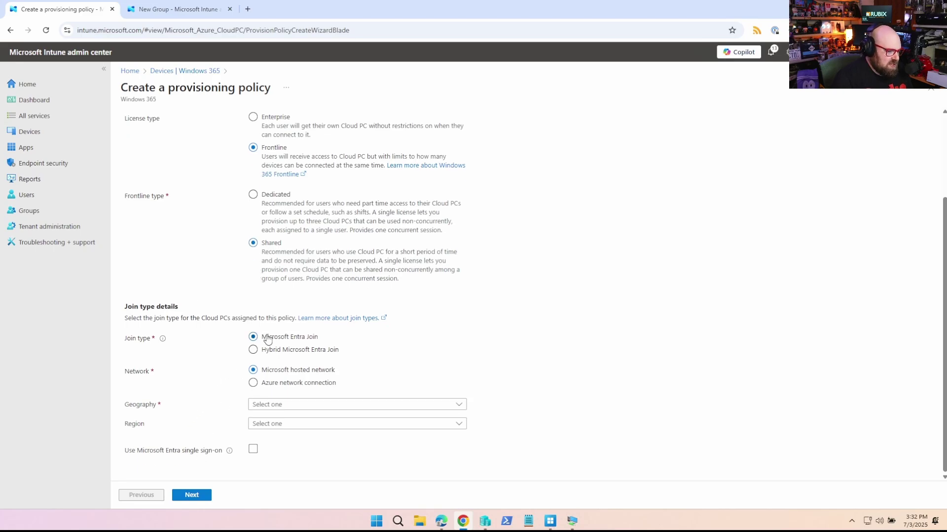
pyautogui.click(323, 404)
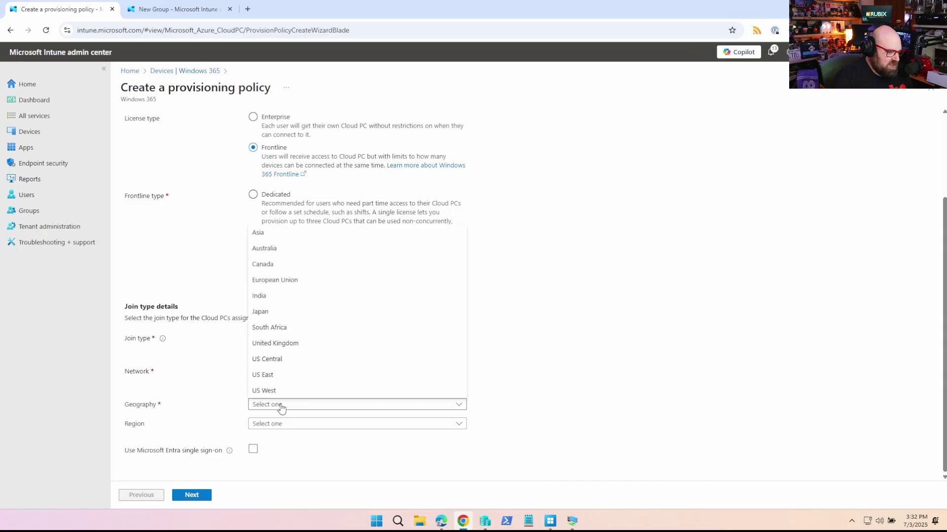
pyautogui.click(288, 378)
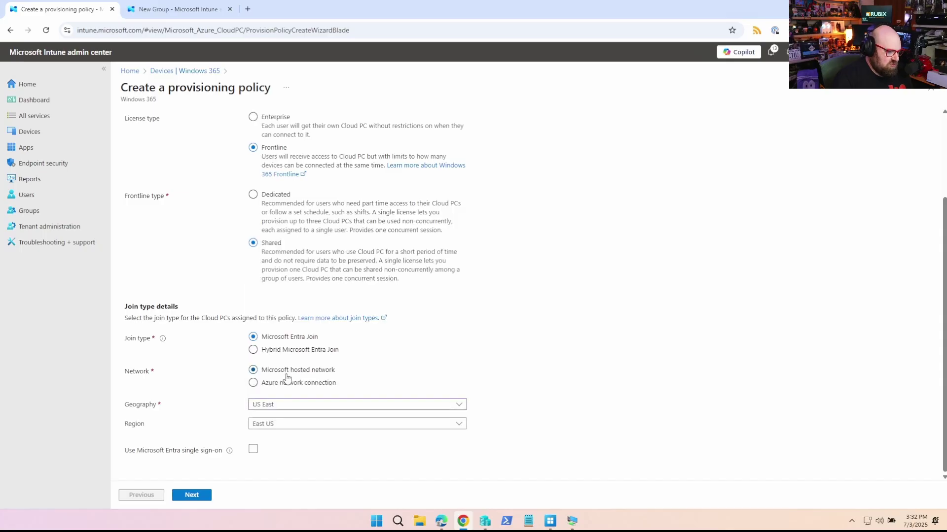
pyautogui.click(254, 450)
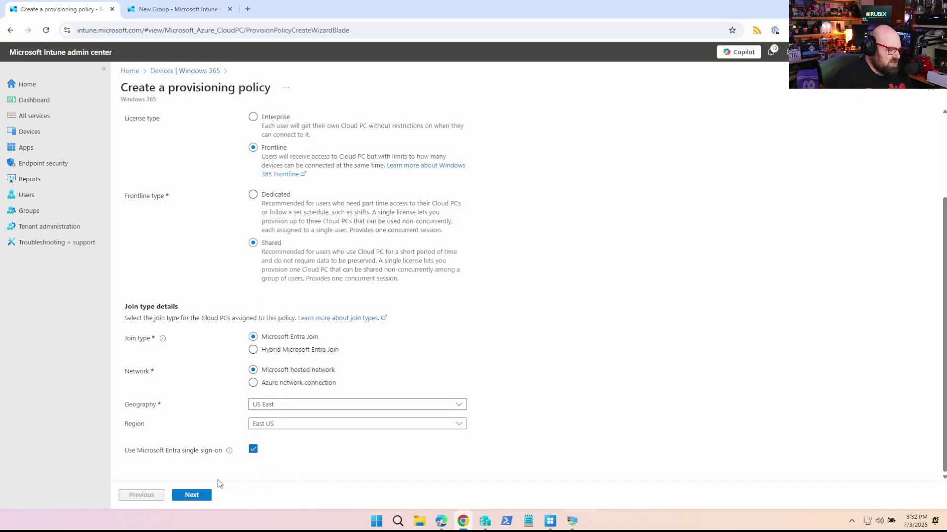
# Step: Keep the Windows 11 Enterprise + Microsoft 365 Apps 24H2 image and apply device name template FRNTLN-%RAND:8%
pyautogui.click(191, 495)
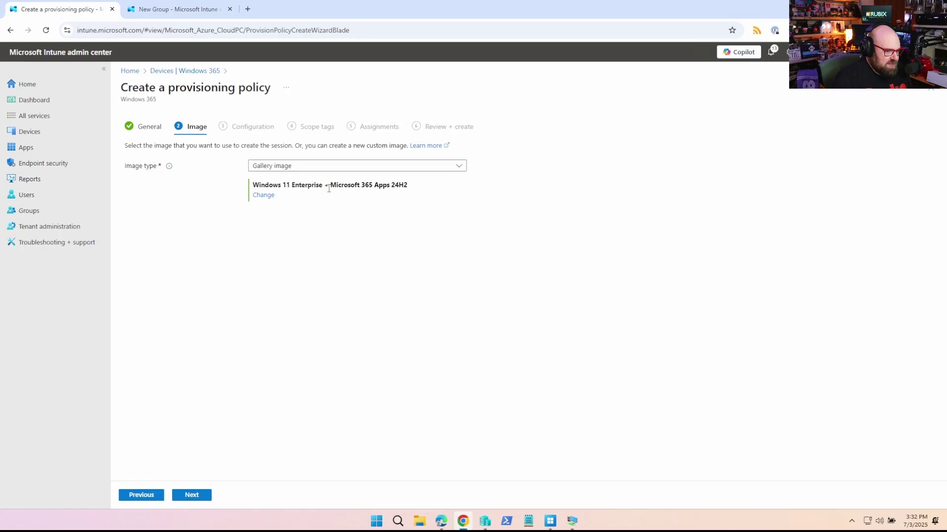
pyautogui.click(186, 496)
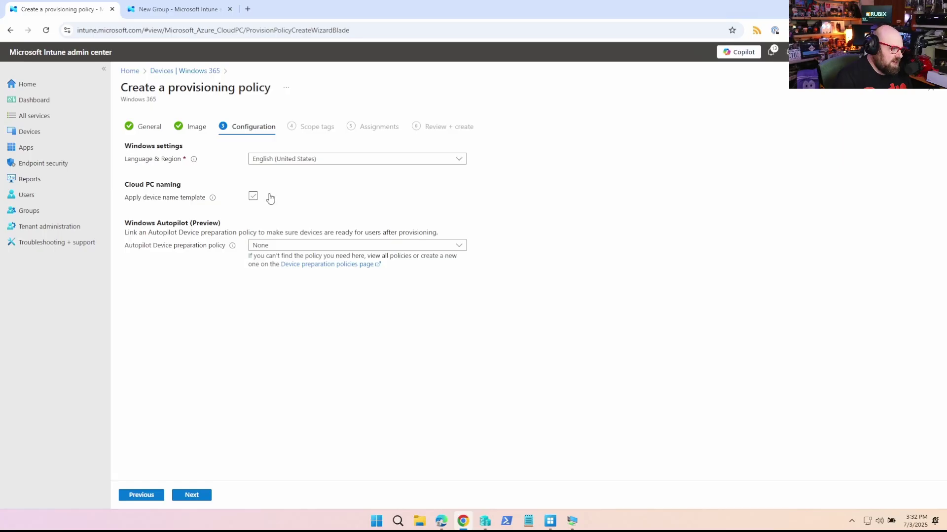
pyautogui.click(253, 196)
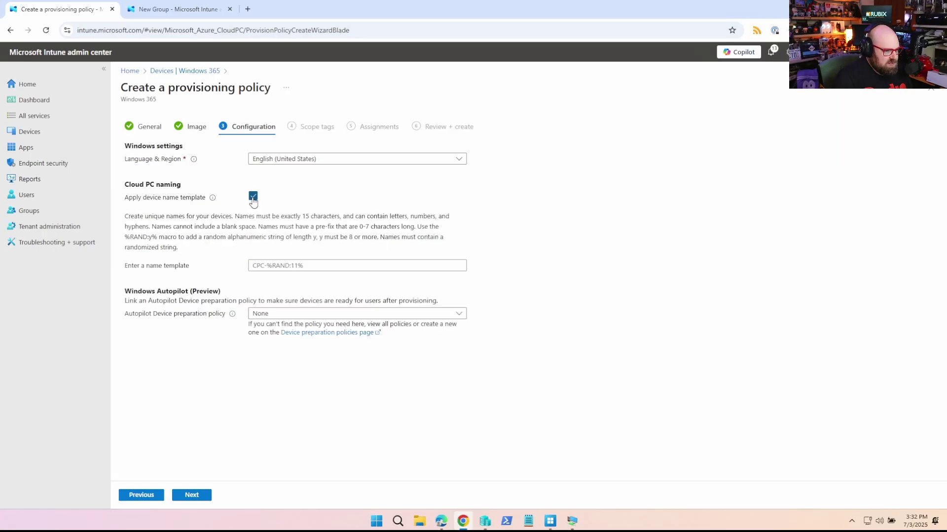
pyautogui.click(279, 265)
pyautogui.write('FRNTLN')
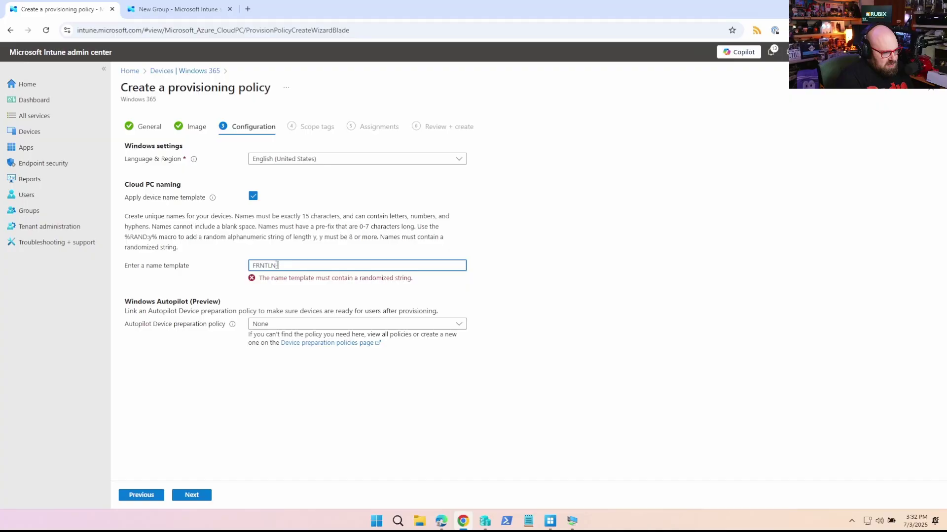
pyautogui.write('-%RAND:8%')
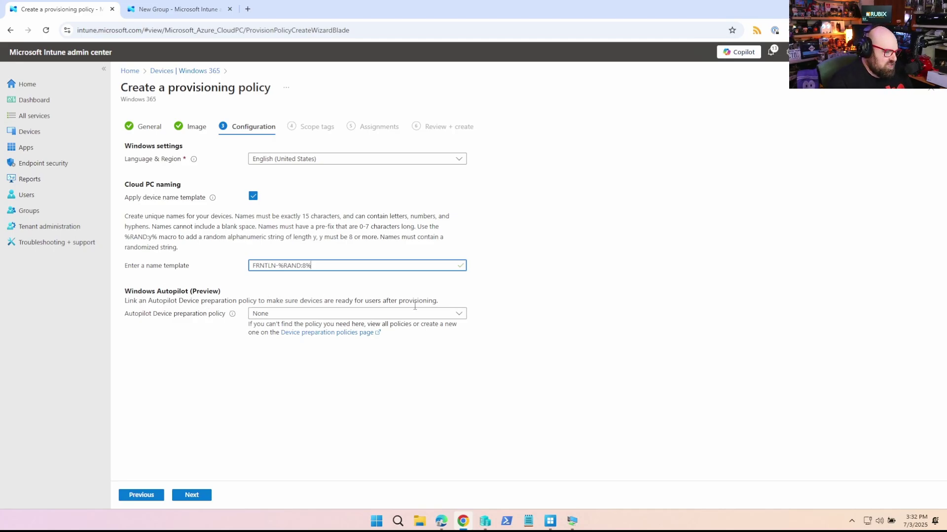
pyautogui.click(310, 315)
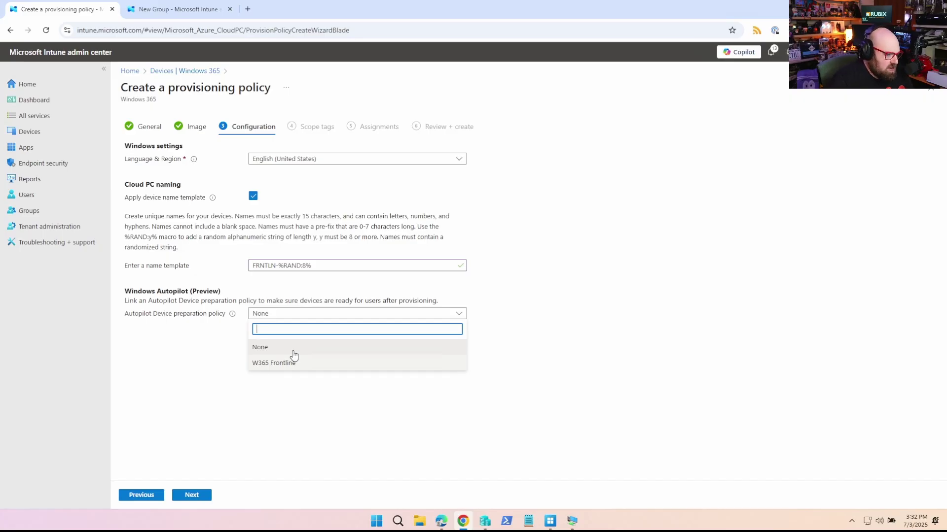
# Step: Select the W365 Frontline Autopilot device preparation policy, keeping the 60-minute timeout
pyautogui.click(283, 365)
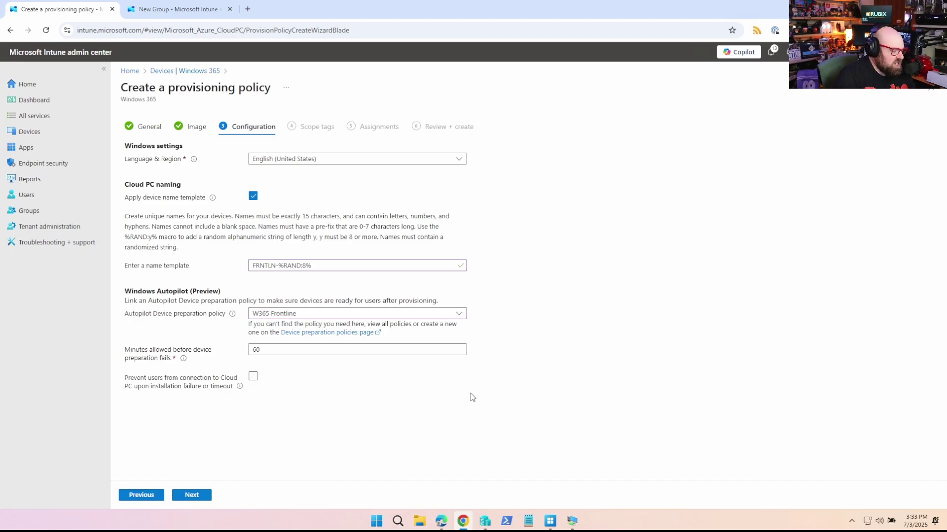
pyautogui.click(193, 496)
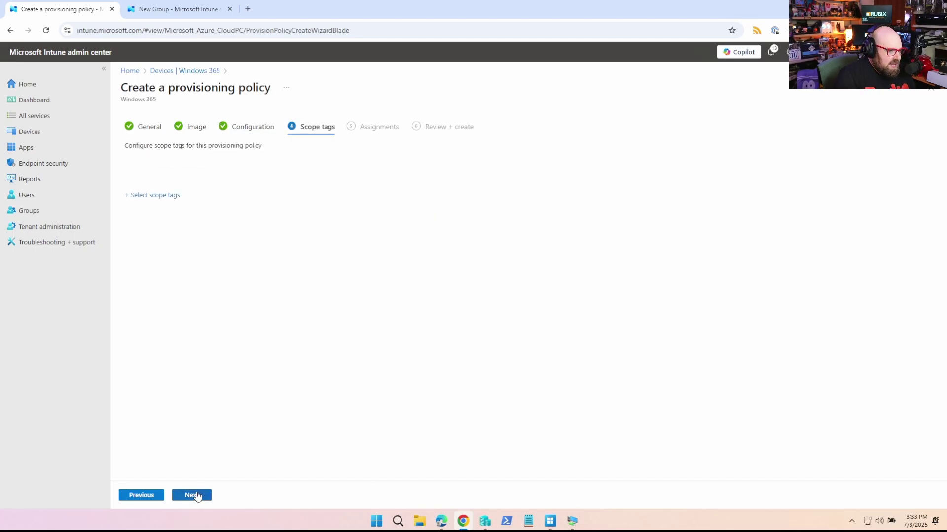
# Step: Leave the scope tags unchanged and continue to Assignments
pyautogui.click(193, 496)
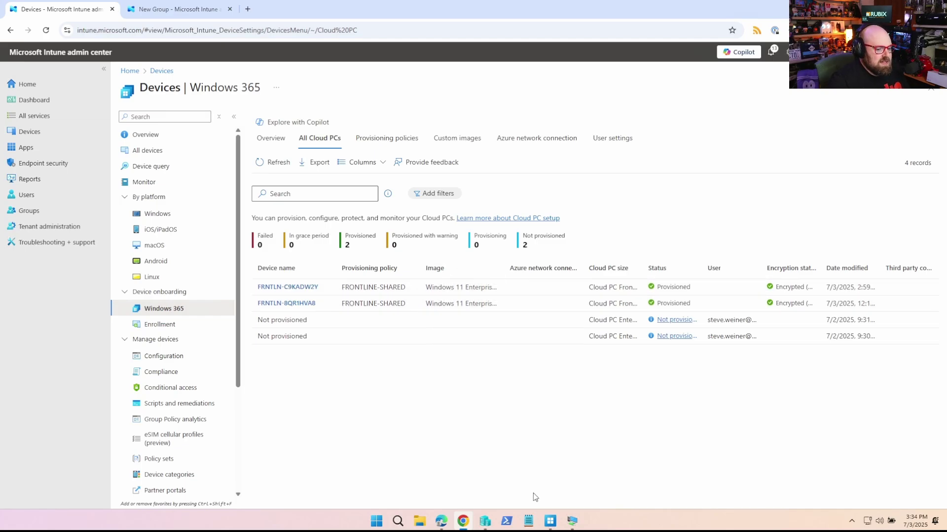
# Step: Launch Windows App from the taskbar and connect to the Frontline Cloud PC
pyautogui.click(550, 521)
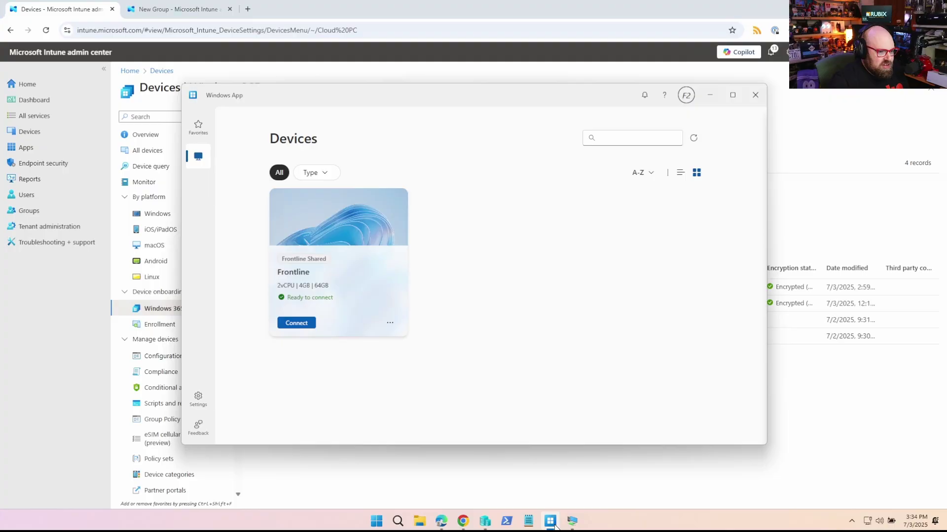
pyautogui.click(297, 324)
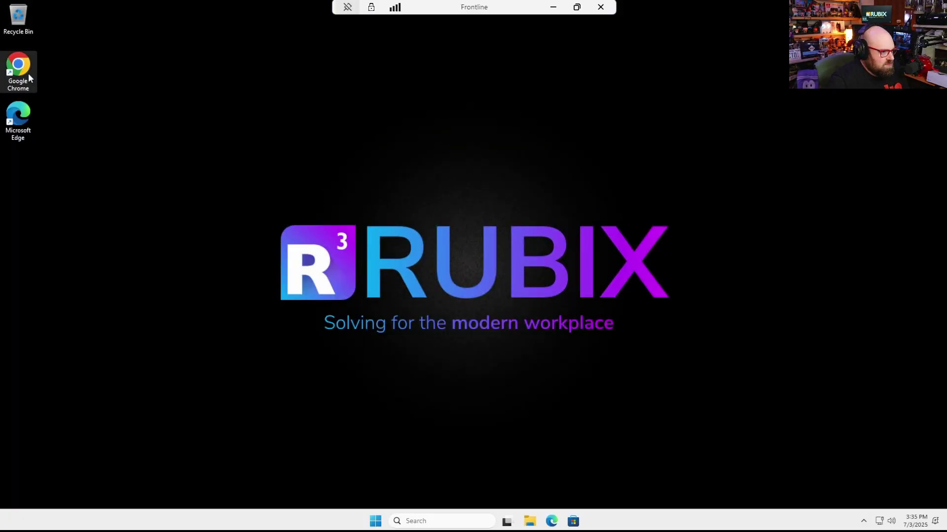
pyautogui.click(373, 523)
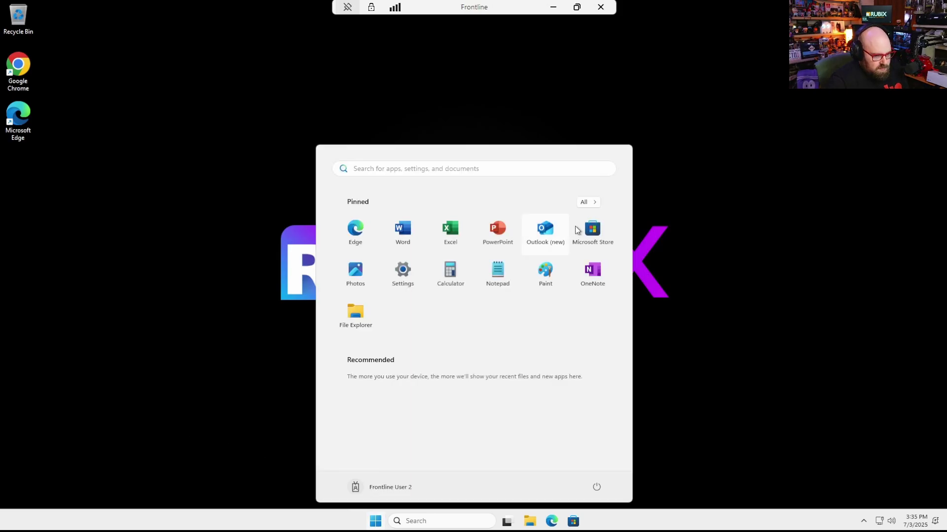
pyautogui.click(587, 204)
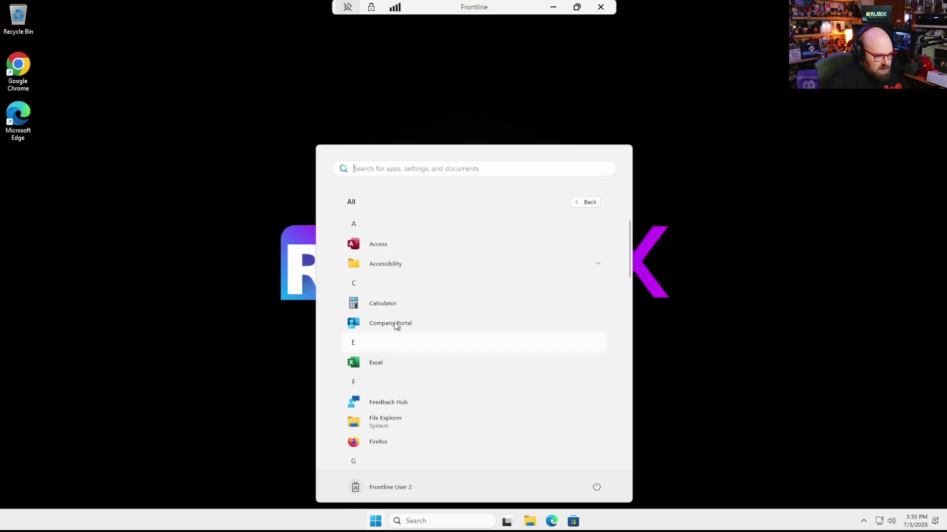
pyautogui.click(201, 316)
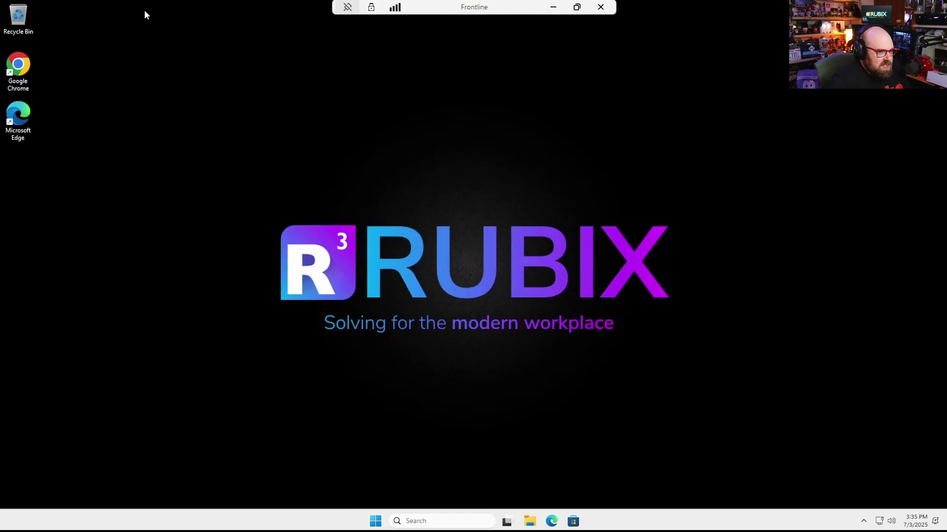